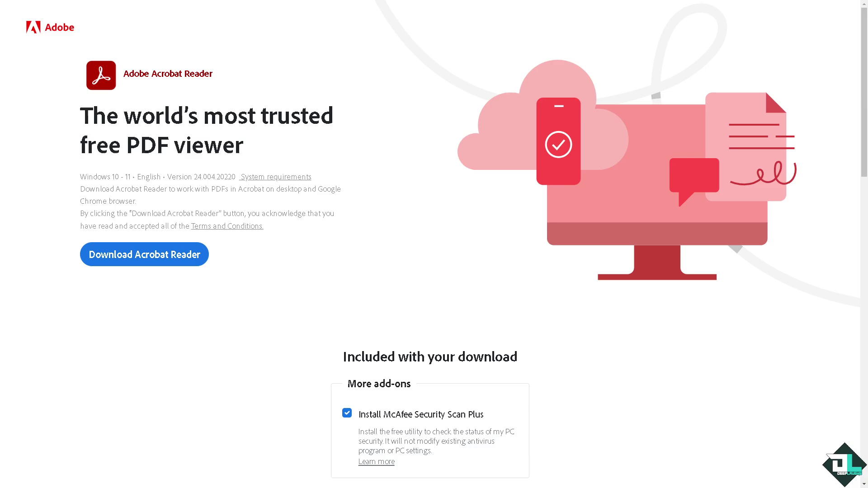
- Scroll down the Acrobat Reader download page to reach the sign-in link
{"action": "scroll", "coordinate": [429, 244], "scroll_direction": "down", "scroll_amount": 15}
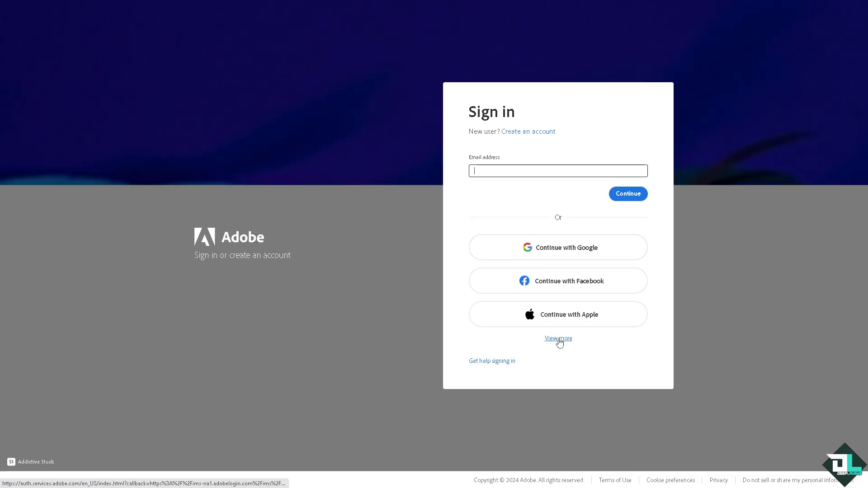
- Pick another sign-in option to create an Adobe account, and dismiss the failed-upload notice
{"action": "left_click", "coordinate": [559, 339]}
{"action": "left_click", "coordinate": [540, 89]}
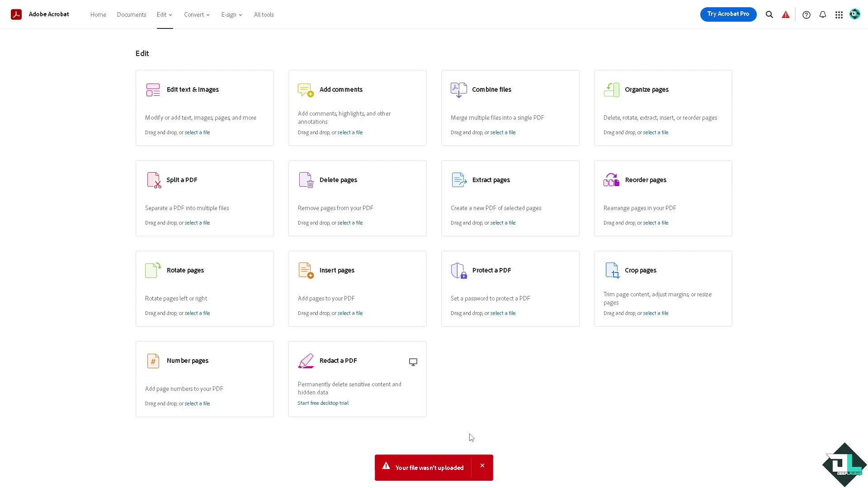
{"action": "left_click", "coordinate": [482, 467]}
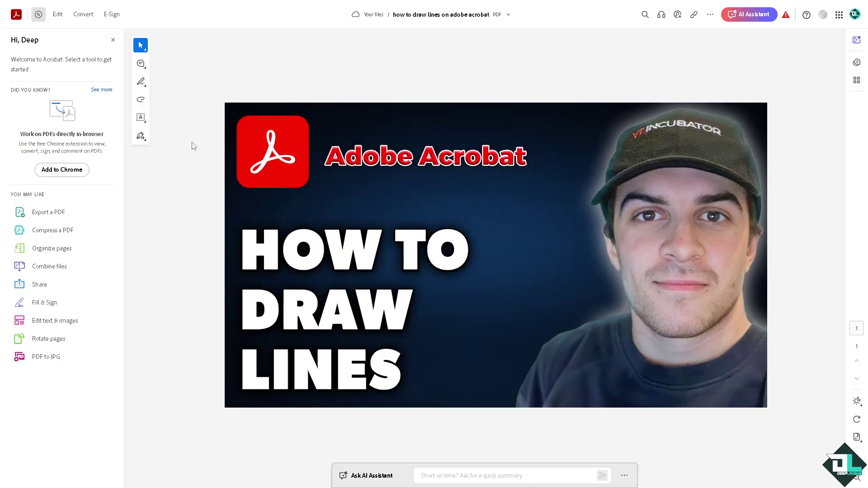
- Try the Underline markup tool, changing its colour to blue and then green
{"action": "left_click", "coordinate": [145, 82]}
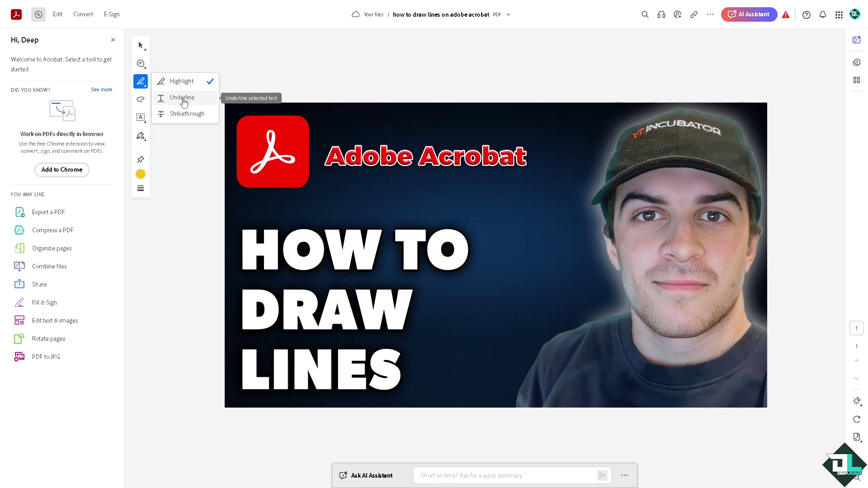
{"action": "left_click", "coordinate": [183, 100]}
{"action": "left_click", "coordinate": [141, 175]}
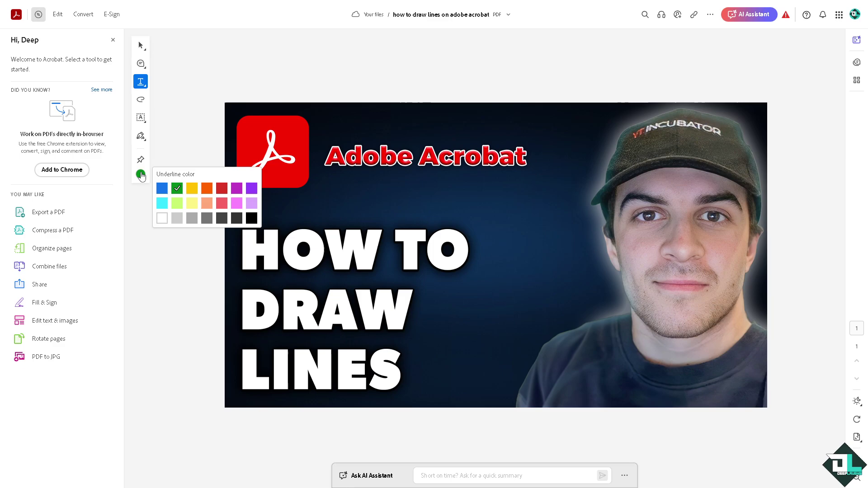
{"action": "left_click", "coordinate": [162, 188]}
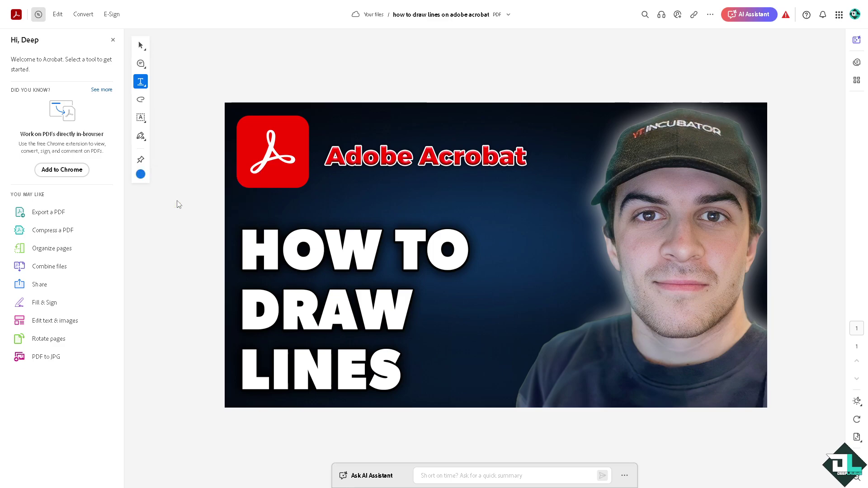
{"action": "left_click", "coordinate": [142, 177]}
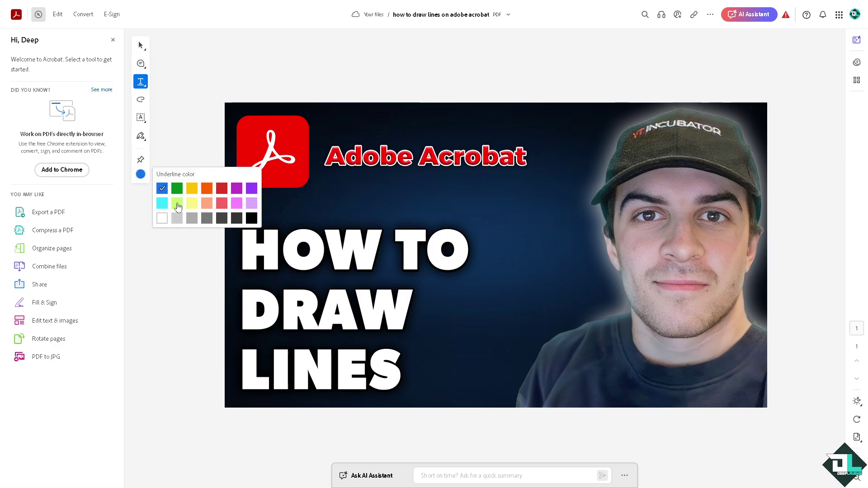
{"action": "left_click", "coordinate": [175, 203]}
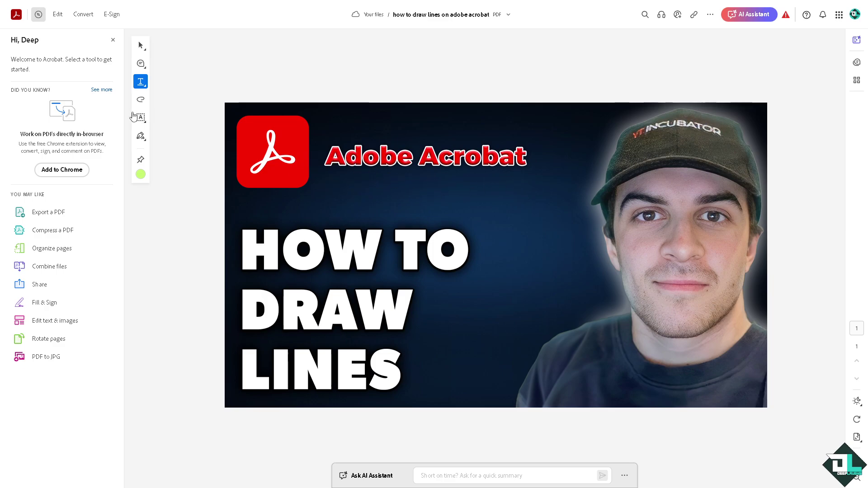
- Highlight a line under the 'Adobe Acrobat' heading
{"action": "left_click", "coordinate": [145, 86]}
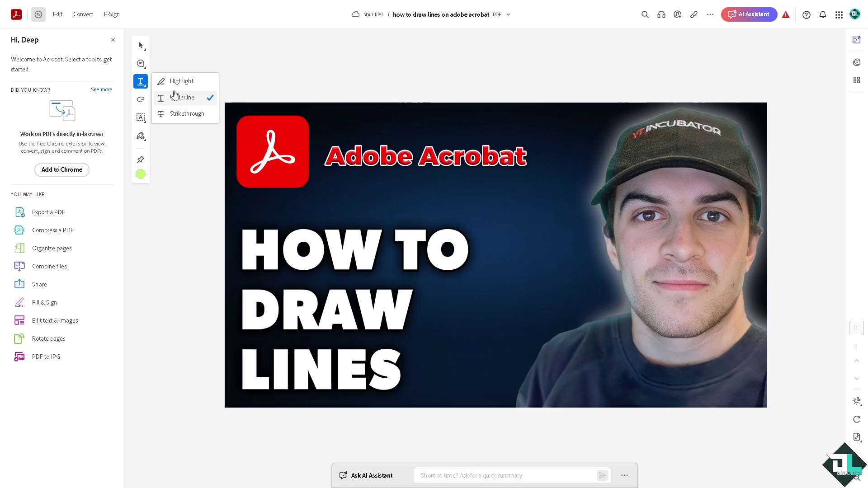
{"action": "left_click", "coordinate": [177, 81]}
{"action": "left_click_drag", "start_coordinate": [333, 172], "coordinate": [514, 172]}
{"action": "left_click", "coordinate": [141, 174]}
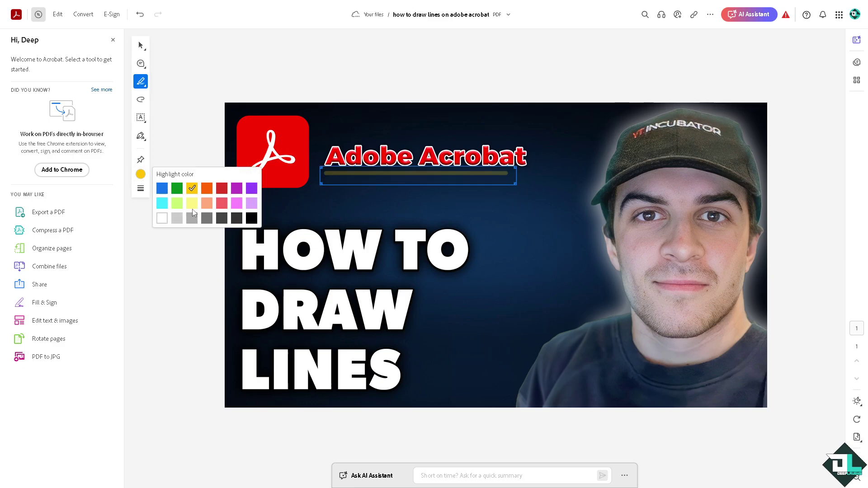
{"action": "key", "text": "Escape"}
- Add a second highlight stroke just below the first one
{"action": "left_click", "coordinate": [330, 190]}
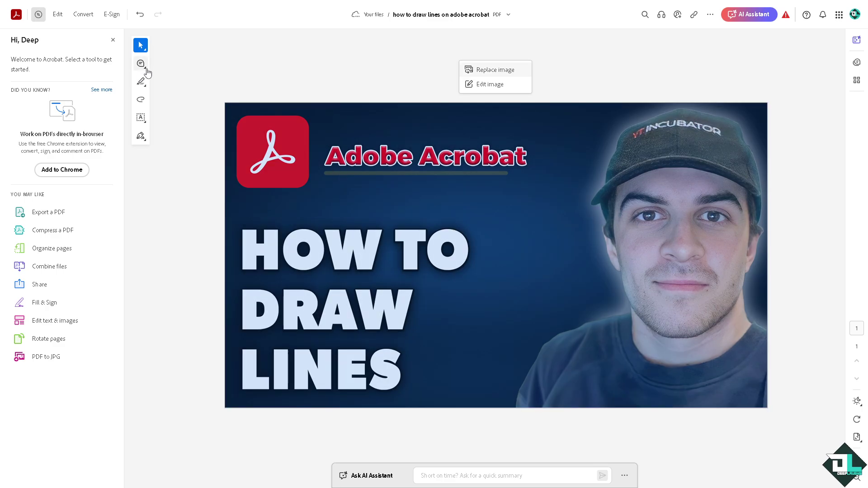
{"action": "left_click", "coordinate": [141, 81]}
{"action": "left_click", "coordinate": [181, 81]}
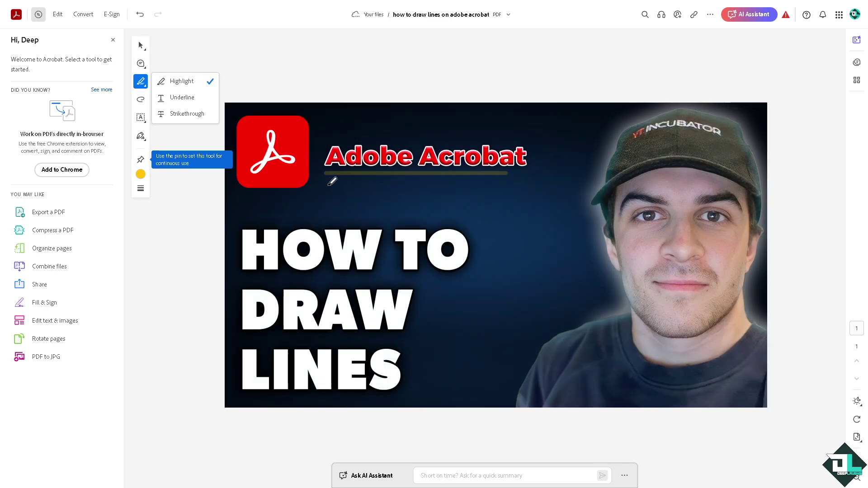
{"action": "left_click_drag", "start_coordinate": [324, 187], "coordinate": [523, 186]}
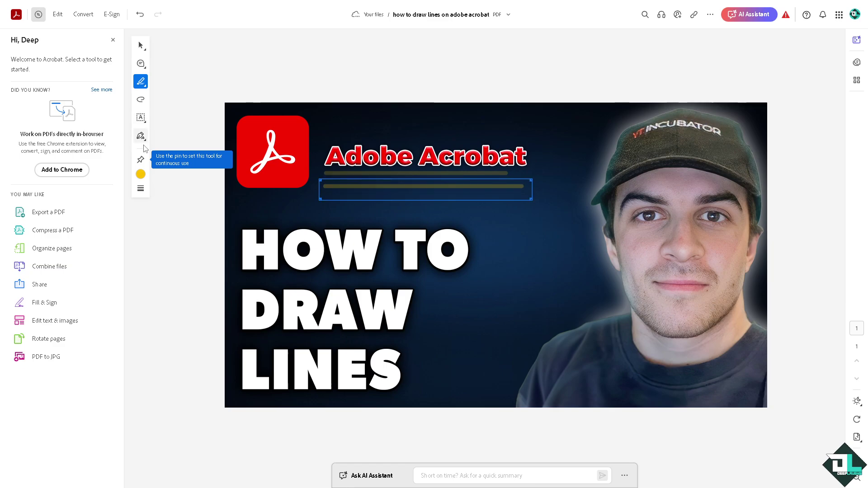
{"action": "key", "text": "Escape"}
{"action": "left_click", "coordinate": [144, 122]}
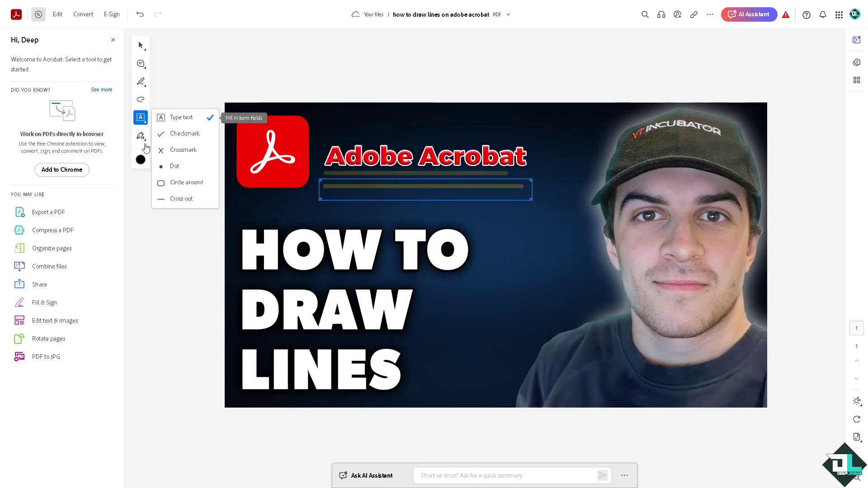
{"action": "left_click", "coordinate": [144, 137]}
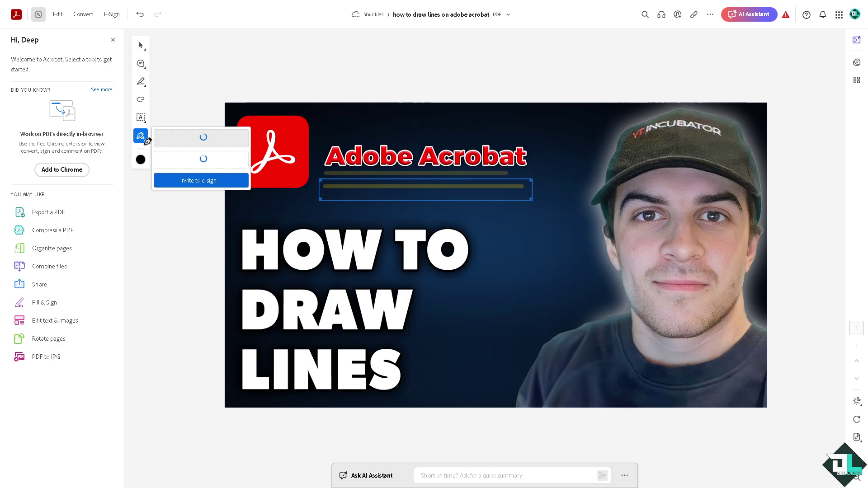
- Draw a freehand line under the two highlights and thicken it to 12 pt
{"action": "left_click", "coordinate": [146, 98]}
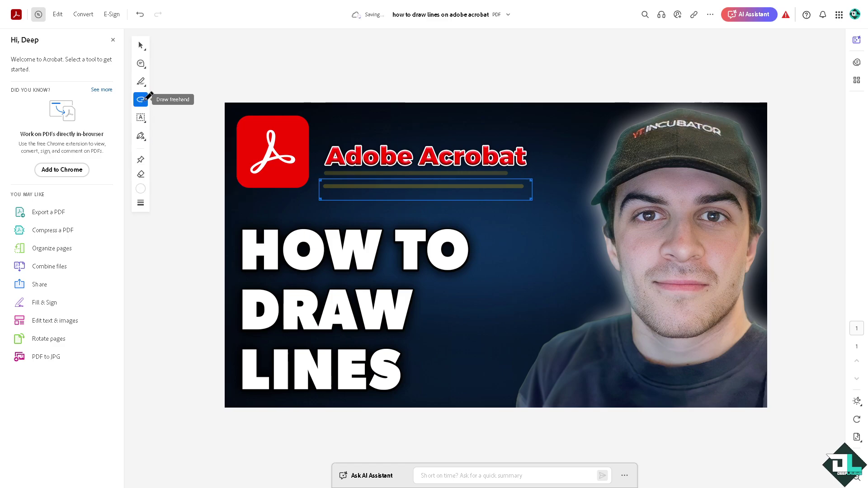
{"action": "left_click_drag", "start_coordinate": [315, 213], "coordinate": [407, 212]}
{"action": "left_click", "coordinate": [141, 203]}
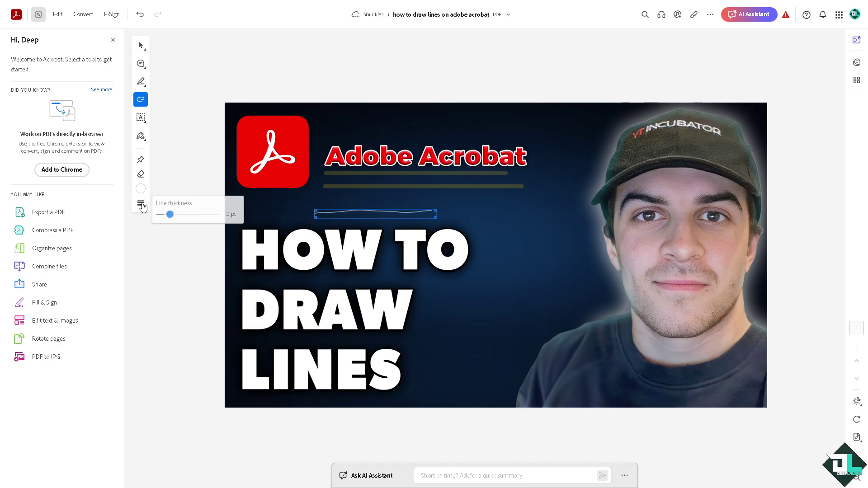
{"action": "left_click_drag", "start_coordinate": [172, 213], "coordinate": [215, 213]}
{"action": "key", "text": "Escape"}
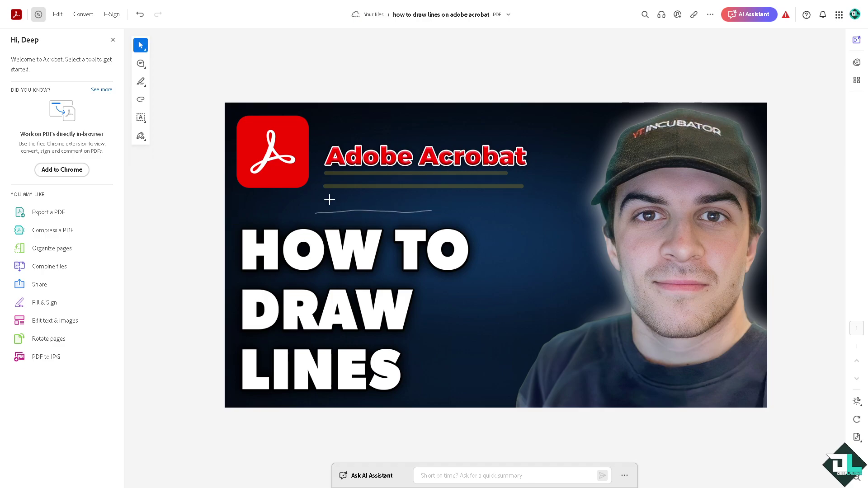
{"action": "left_click", "coordinate": [384, 200]}
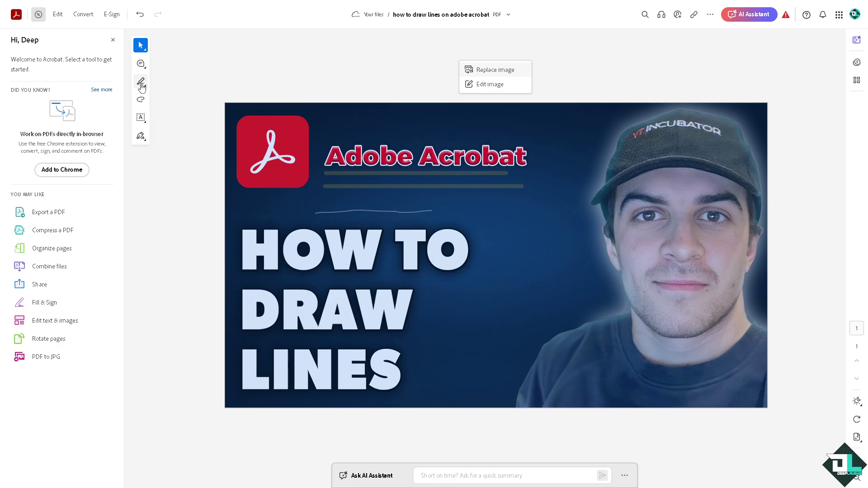
- Draw thick freehand strokes below the heading and beside HOW TO and DRAW
{"action": "mouse_move", "coordinate": [142, 86]}
{"action": "left_click", "coordinate": [141, 63]}
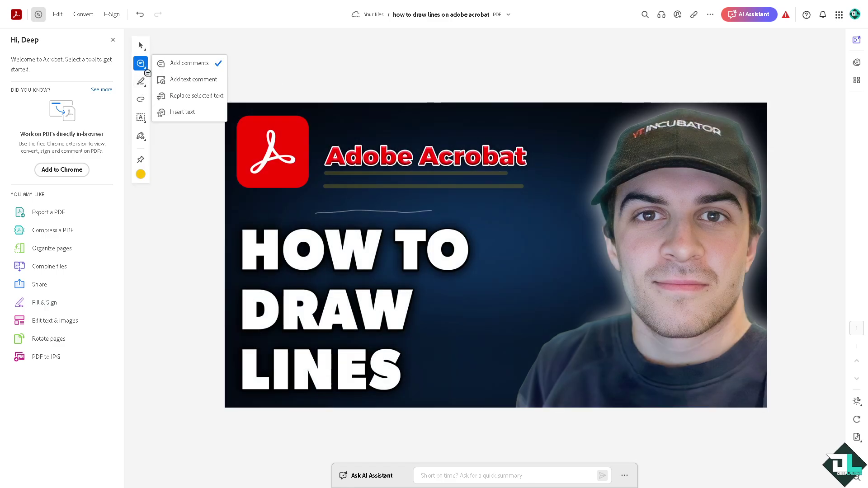
{"action": "left_click", "coordinate": [143, 103]}
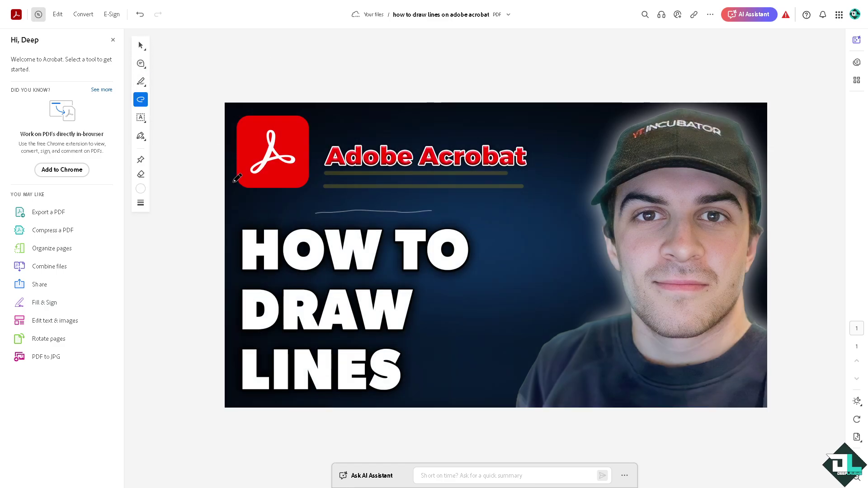
{"action": "left_click", "coordinate": [140, 204]}
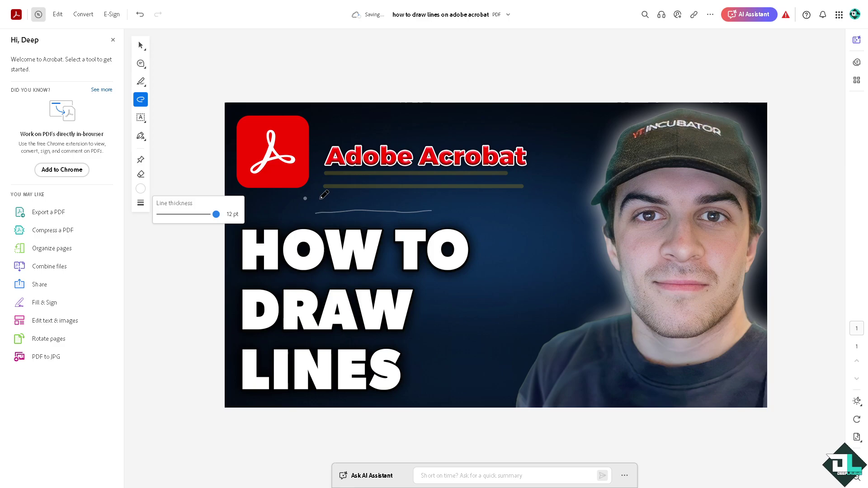
{"action": "left_click_drag", "start_coordinate": [309, 198], "coordinate": [521, 202]}
{"action": "left_click_drag", "start_coordinate": [281, 218], "coordinate": [504, 211]}
{"action": "left_click_drag", "start_coordinate": [390, 280], "coordinate": [542, 279]}
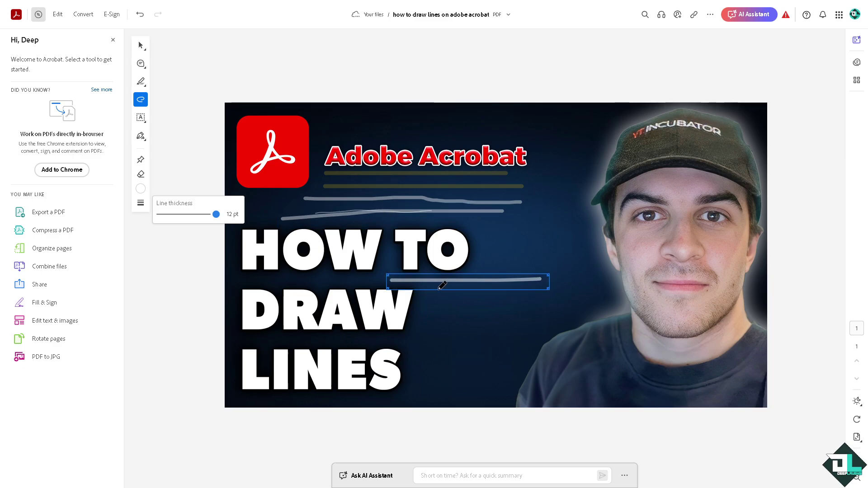
{"action": "left_click_drag", "start_coordinate": [428, 317], "coordinate": [535, 317]}
- Underline the words DRAW and LINES with freehand strokes
{"action": "left_click", "coordinate": [141, 44]}
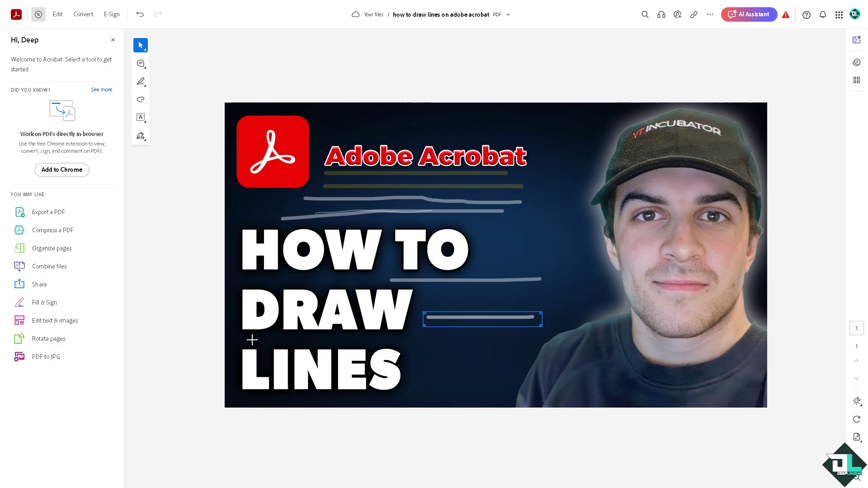
{"action": "left_click", "coordinate": [316, 337]}
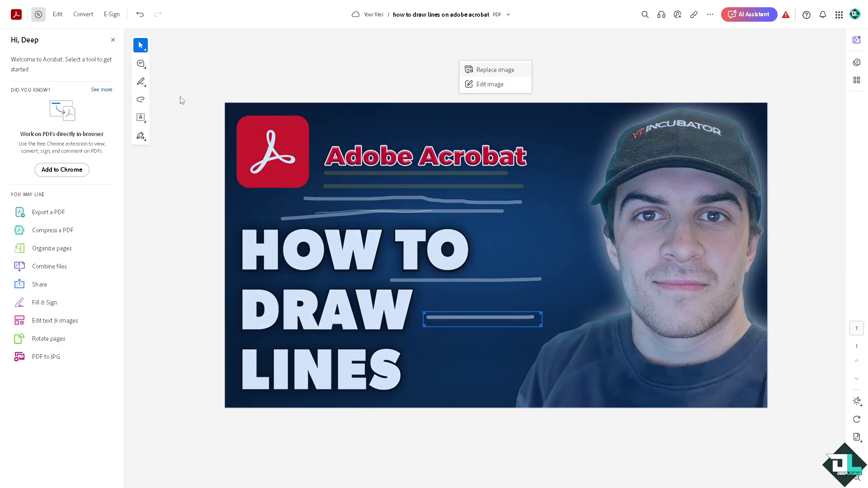
{"action": "left_click", "coordinate": [141, 99]}
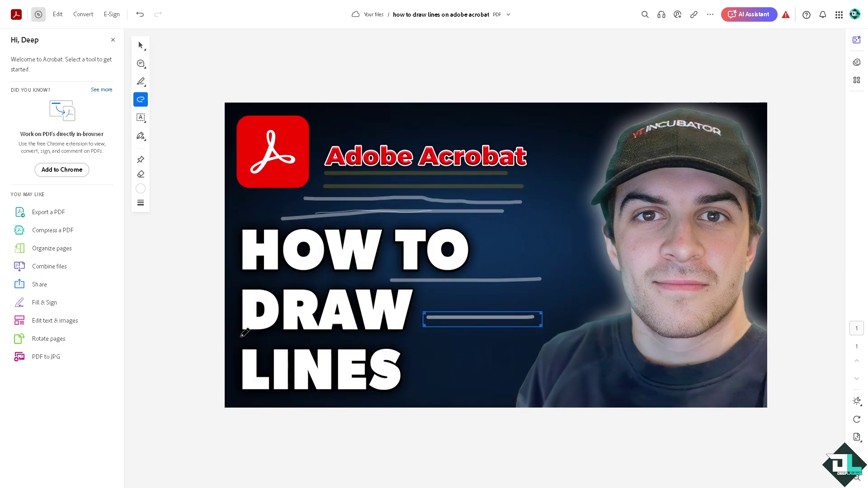
{"action": "left_click_drag", "start_coordinate": [243, 334], "coordinate": [408, 334]}
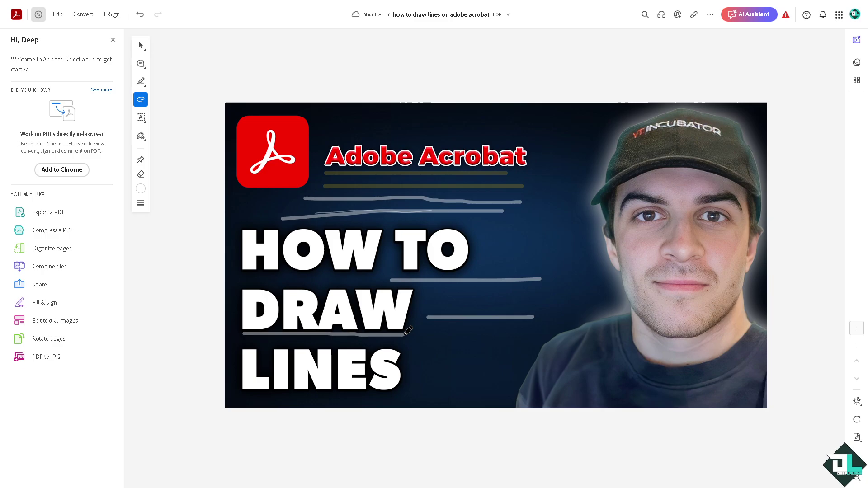
{"action": "left_click_drag", "start_coordinate": [237, 397], "coordinate": [362, 398]}
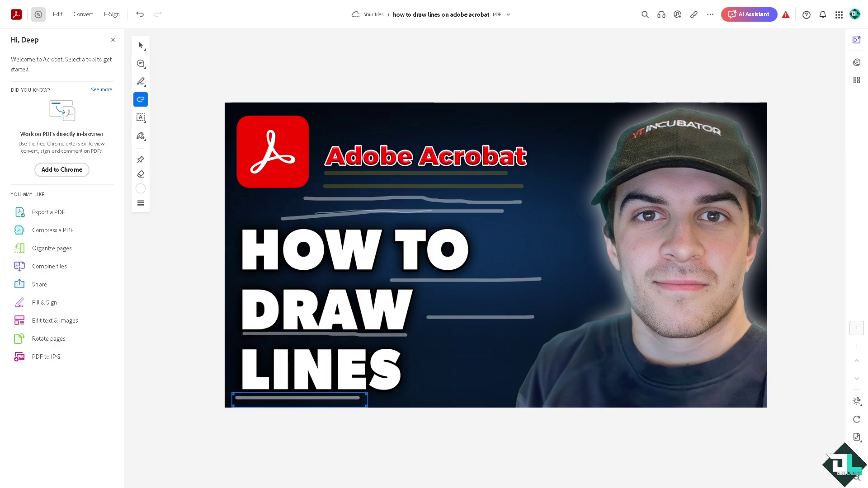
{"action": "left_click", "coordinate": [138, 41]}
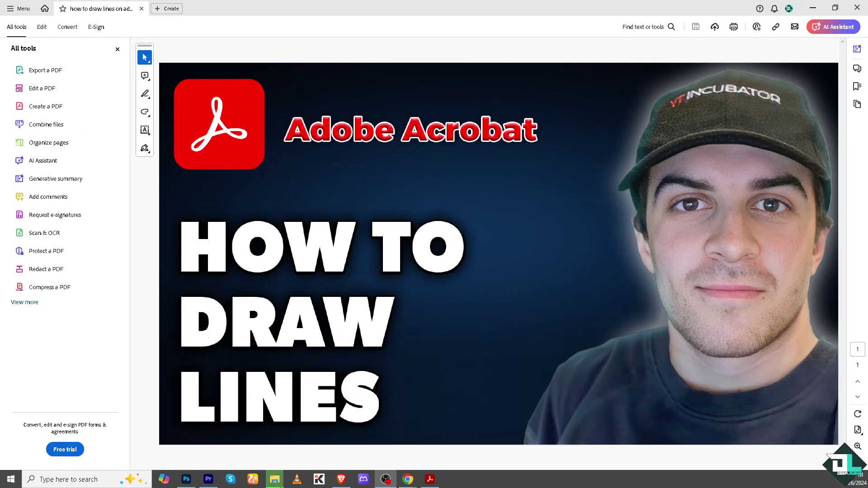
- Draw a straight white 12 pt line across the page just under the Adobe Acrobat heading
{"action": "left_click", "coordinate": [150, 115]}
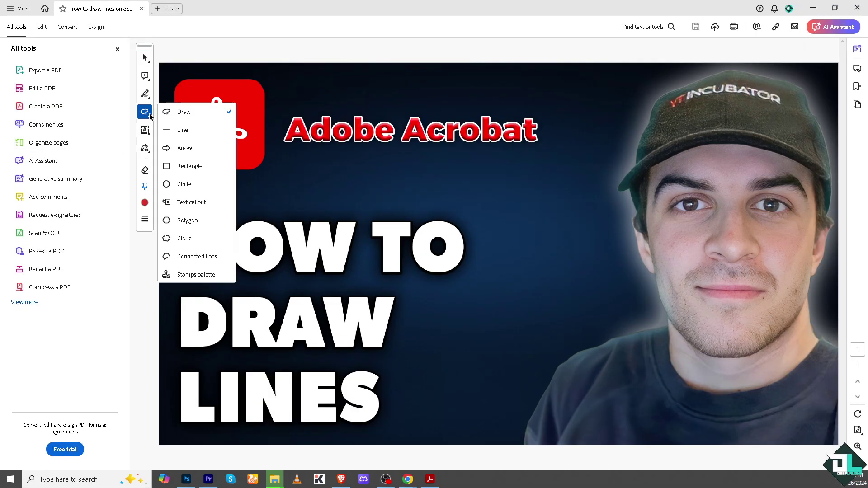
{"action": "left_click", "coordinate": [183, 131]}
{"action": "left_click", "coordinate": [145, 187]}
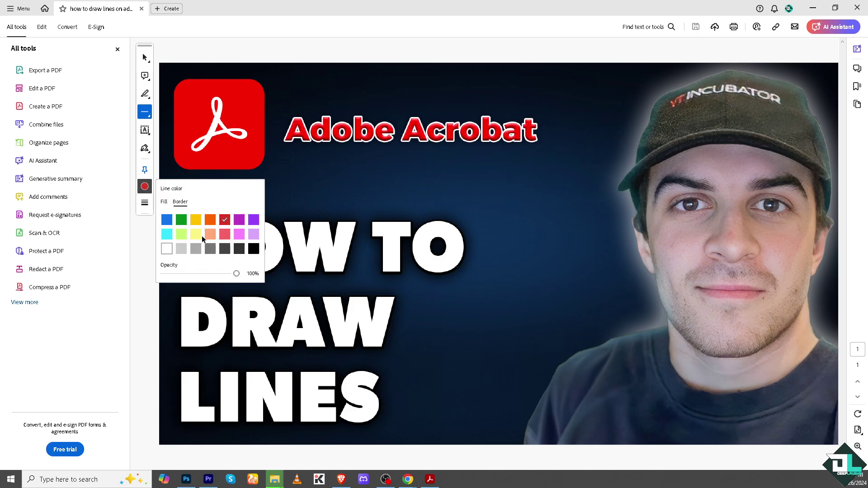
{"action": "left_click", "coordinate": [170, 251]}
{"action": "left_click", "coordinate": [147, 205]}
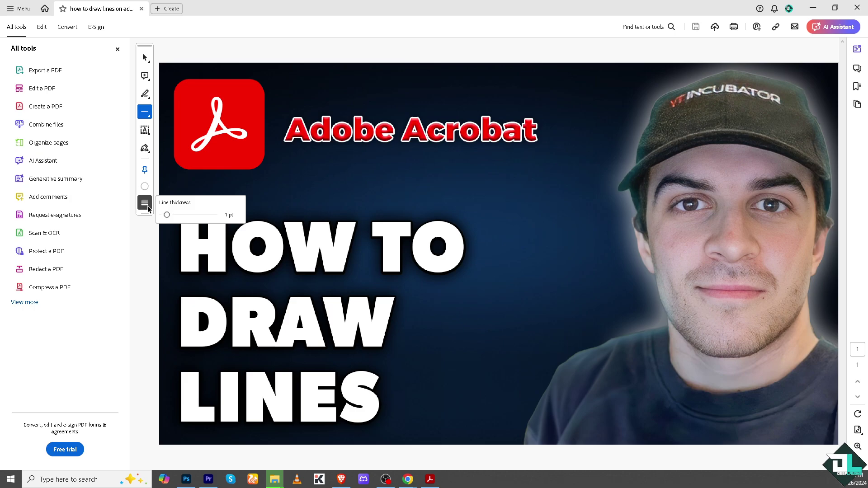
{"action": "left_click_drag", "start_coordinate": [168, 216], "coordinate": [213, 215]}
{"action": "left_click", "coordinate": [324, 173]}
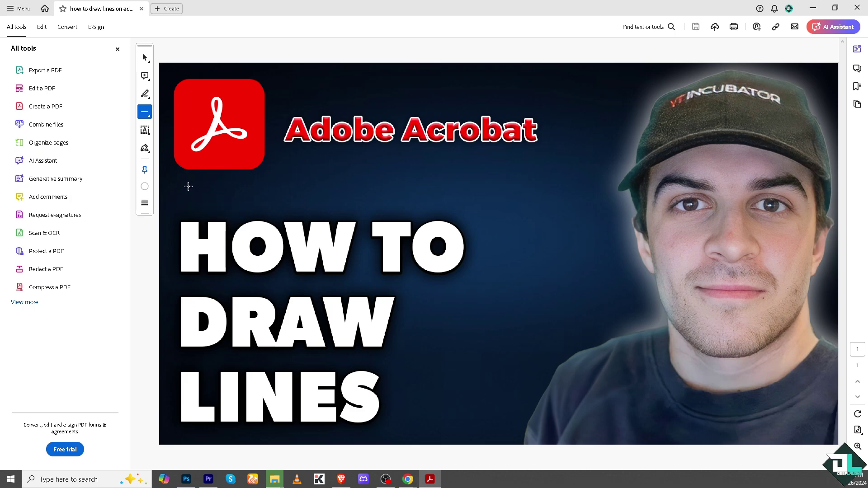
{"action": "left_click_drag", "start_coordinate": [189, 186], "coordinate": [533, 185]}
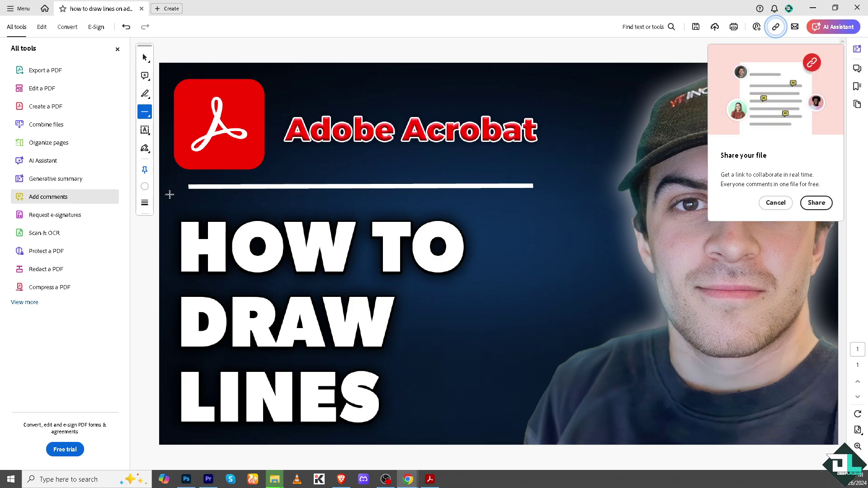
- Draw side-by-side green and red straight lines under the white line, then cancel the share prompt
{"action": "left_click", "coordinate": [146, 113]}
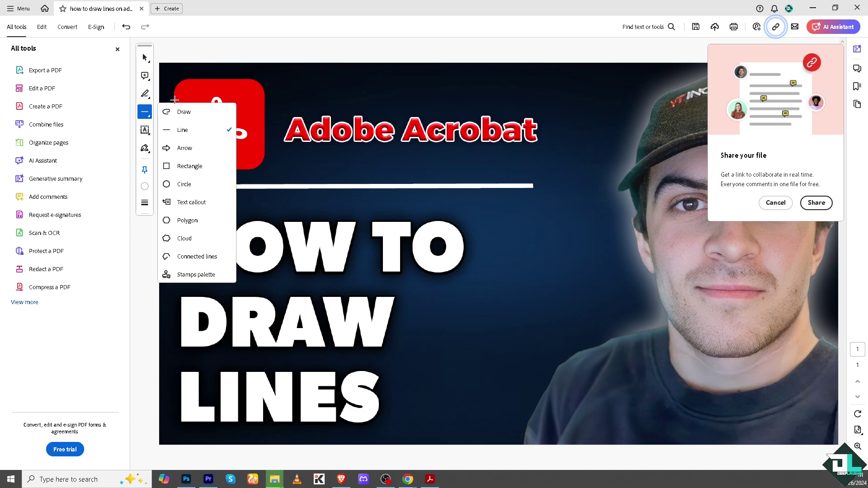
{"action": "left_click", "coordinate": [145, 186]}
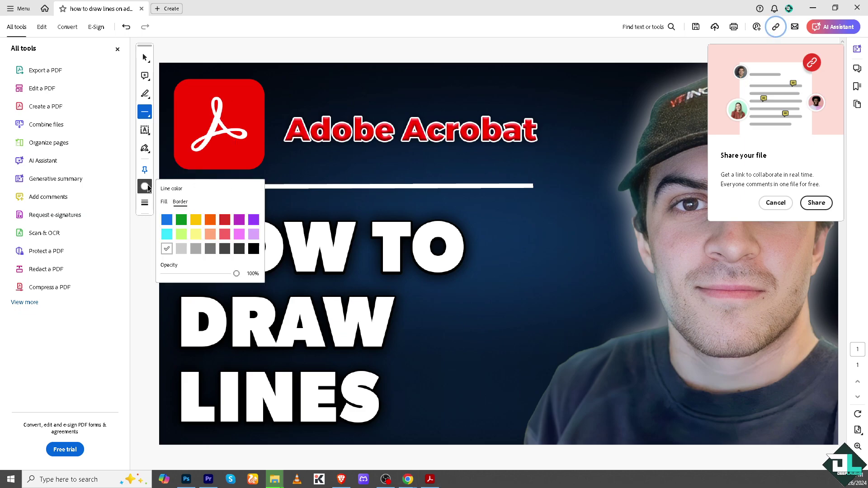
{"action": "left_click", "coordinate": [181, 220]}
{"action": "left_click_drag", "start_coordinate": [309, 207], "coordinate": [189, 204]}
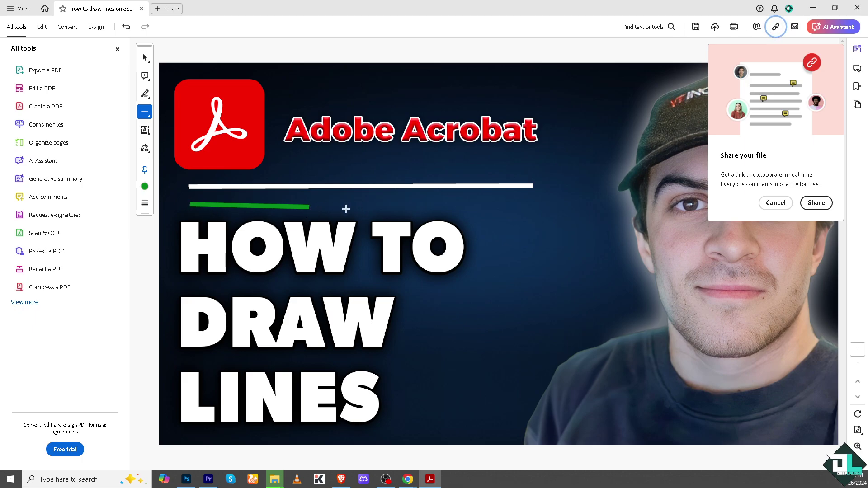
{"action": "left_click", "coordinate": [145, 187]}
{"action": "left_click", "coordinate": [224, 234]}
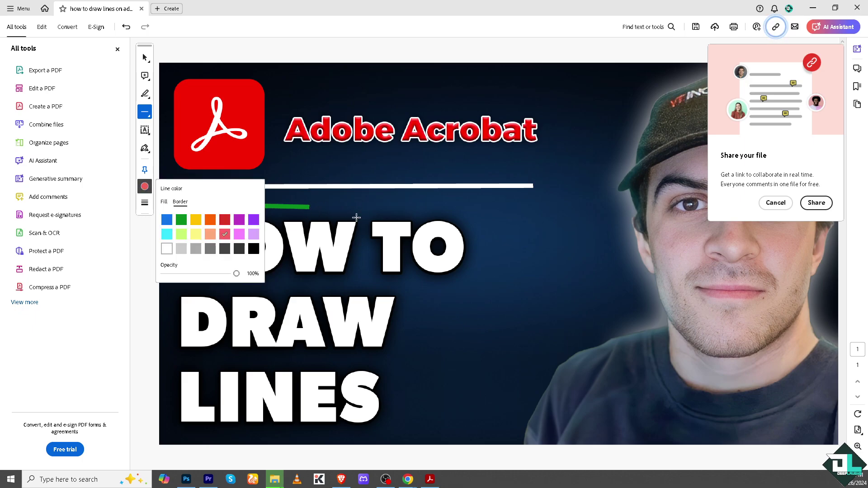
{"action": "left_click_drag", "start_coordinate": [365, 207], "coordinate": [529, 205]}
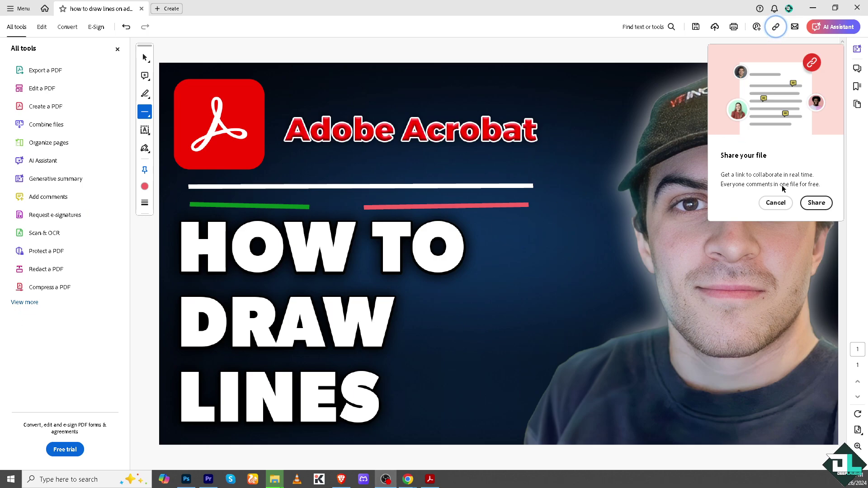
{"action": "left_click", "coordinate": [776, 203]}
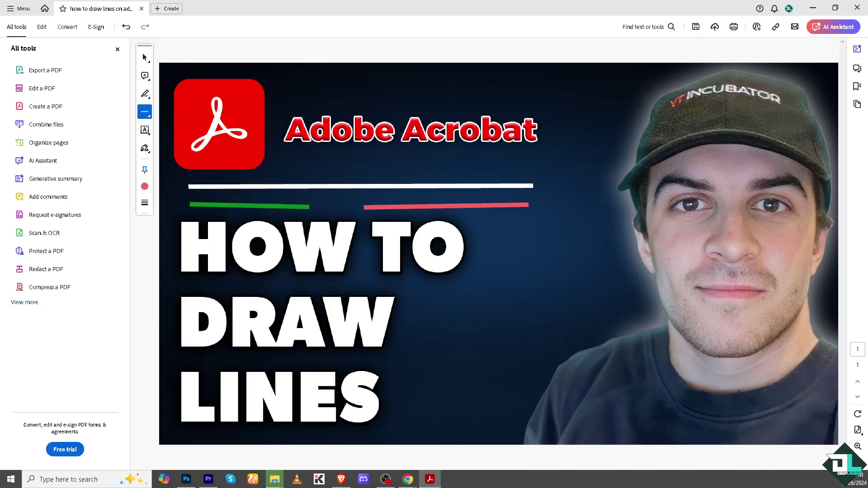